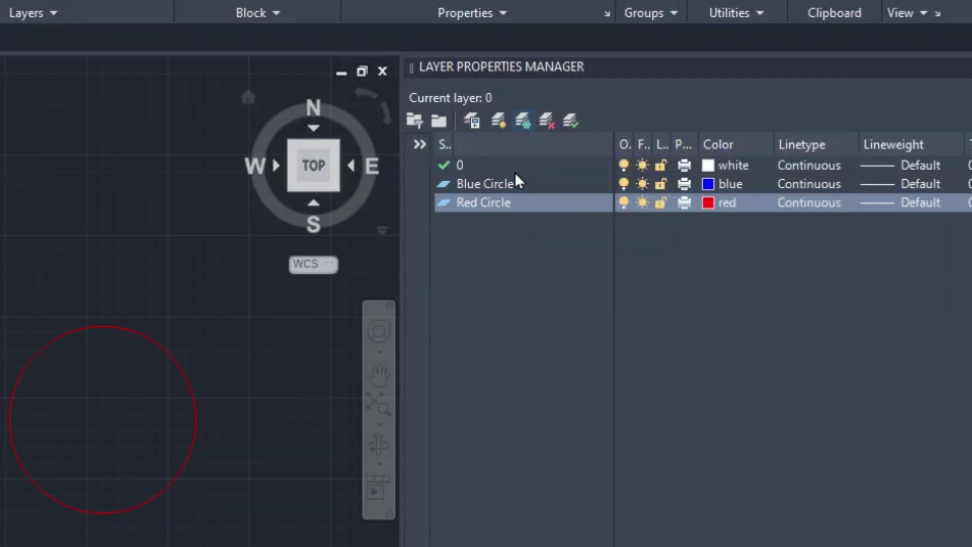
# Create a layer that is frozen in all viewports, name it Yellow Circle, and set its color to yellow.
pyautogui.click(521, 120)
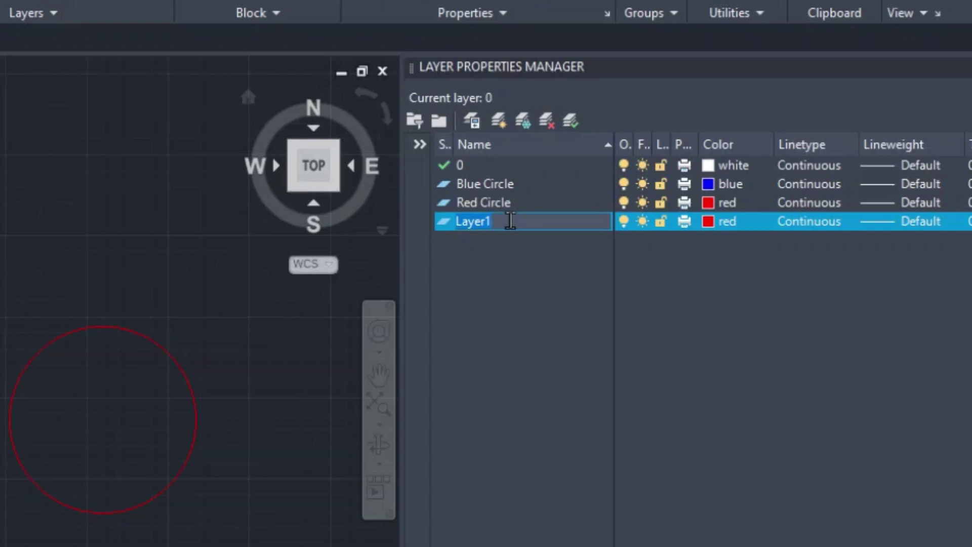
pyautogui.write('Yellow')
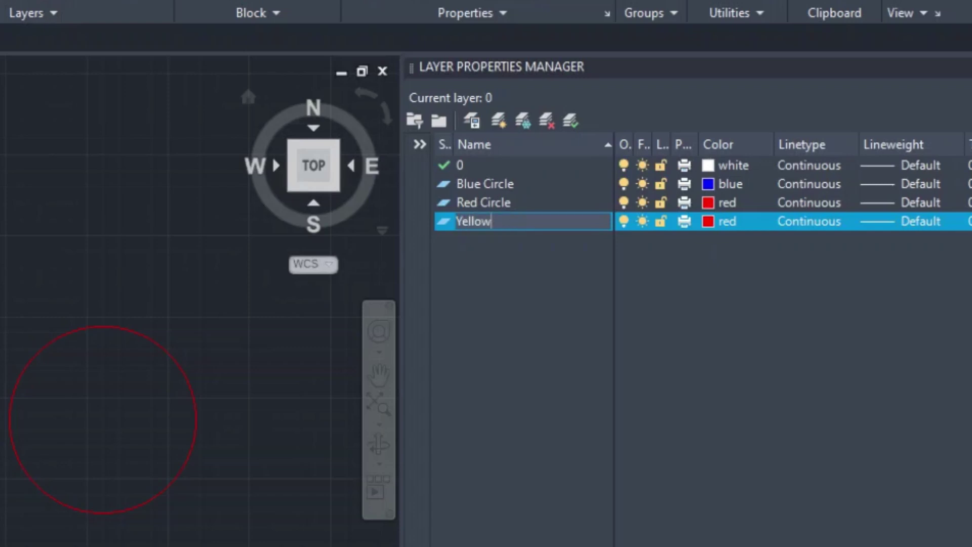
pyautogui.write(' Circle')
pyautogui.click(712, 225)
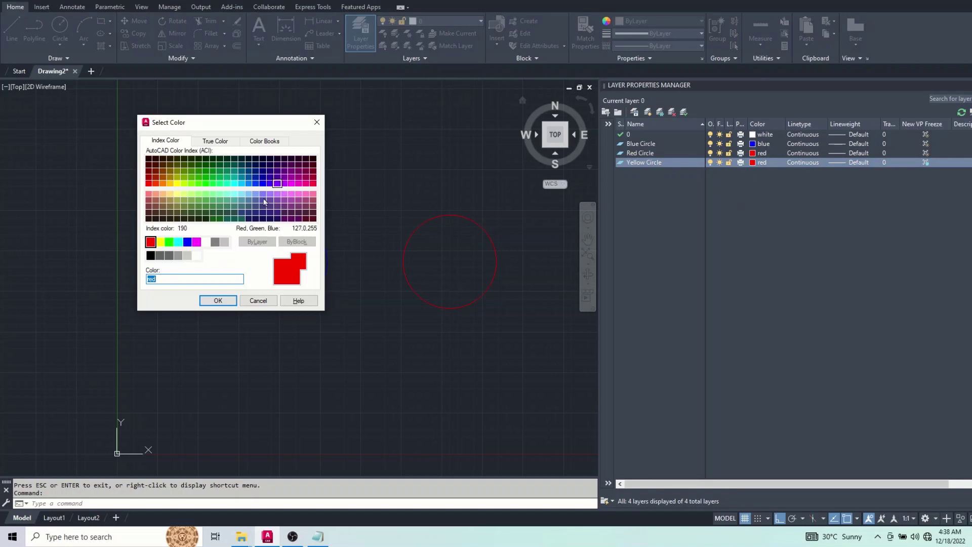
pyautogui.click(159, 241)
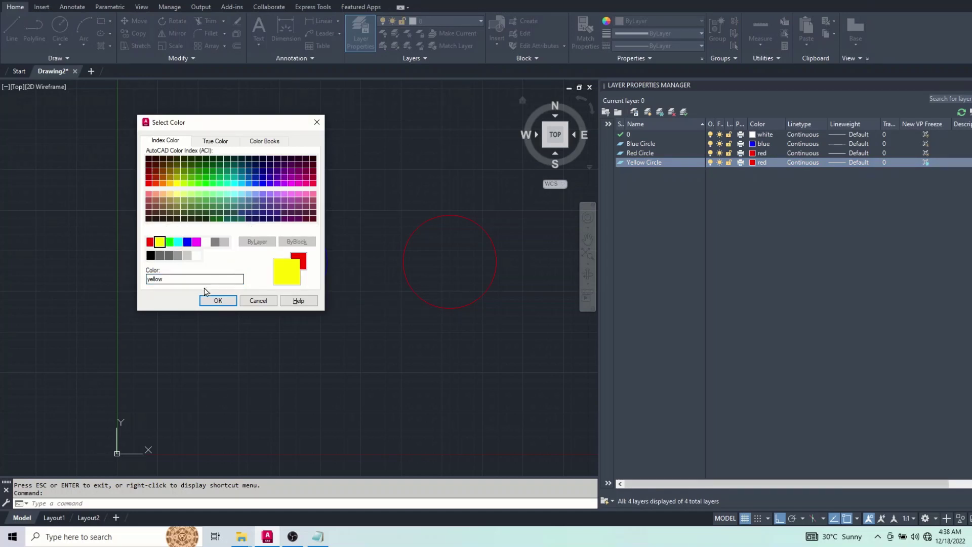
pyautogui.click(216, 301)
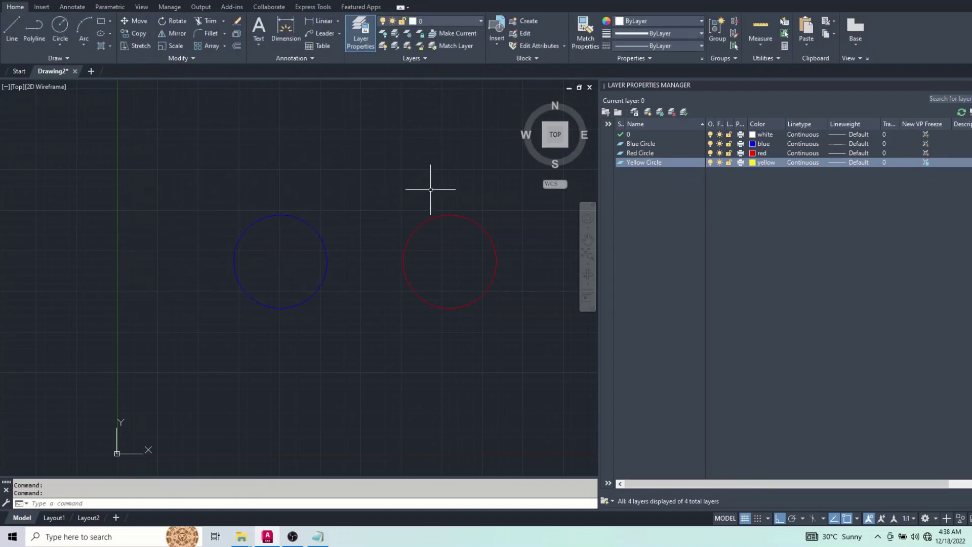
# Draw a circle centered above the gap between the blue and red circles, slightly smaller than they are.
pyautogui.write('ci')
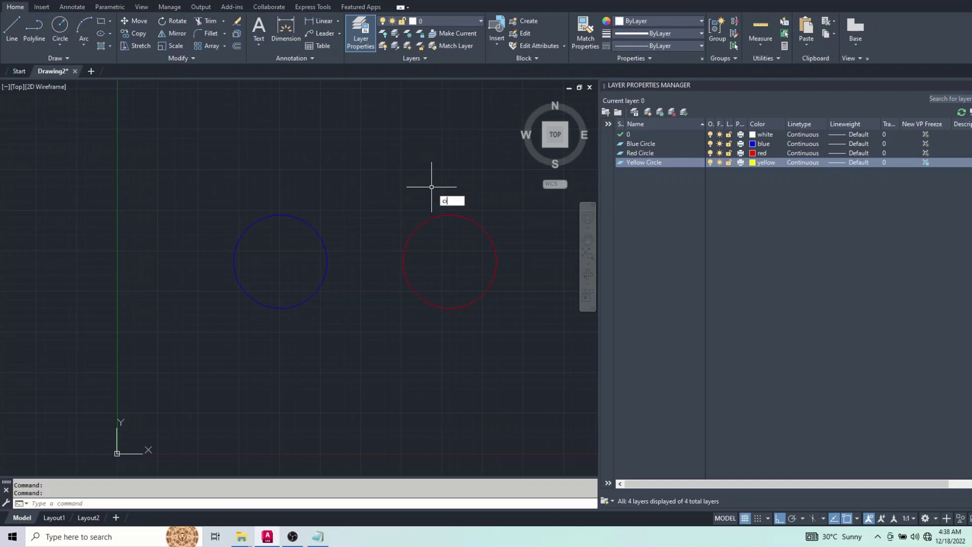
pyautogui.press('Return')
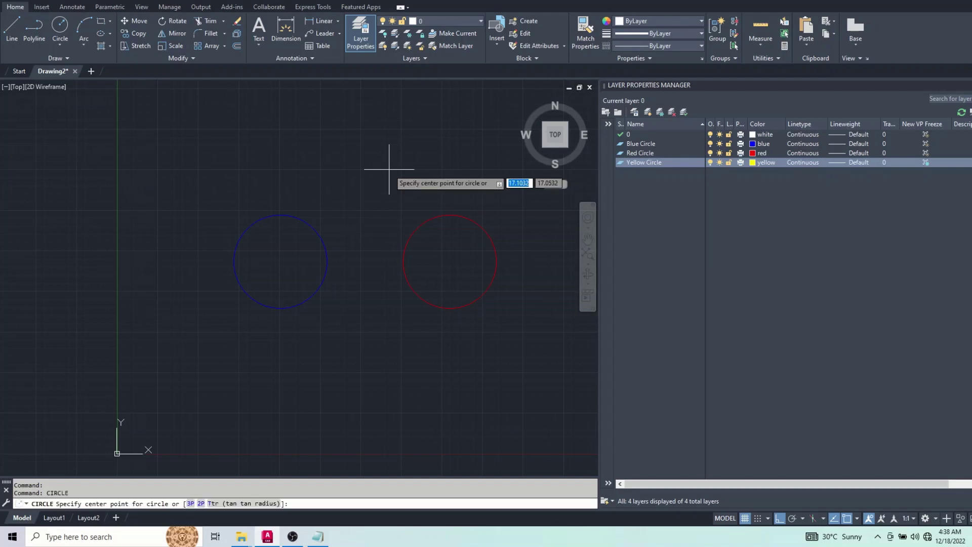
pyautogui.click(362, 129)
pyautogui.click(356, 172)
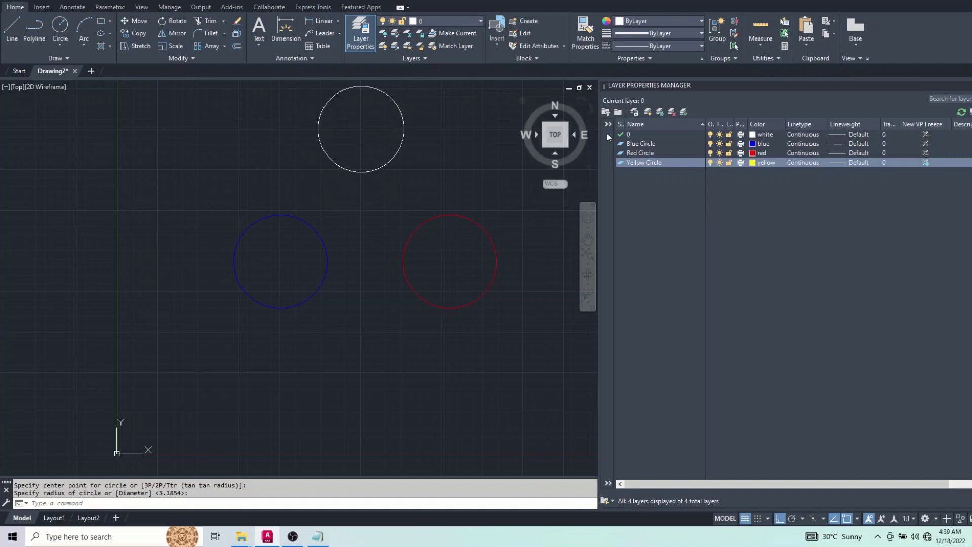
# Assign the new upper circle to the Yellow Circle layer and check its layer assignment.
pyautogui.click(339, 166)
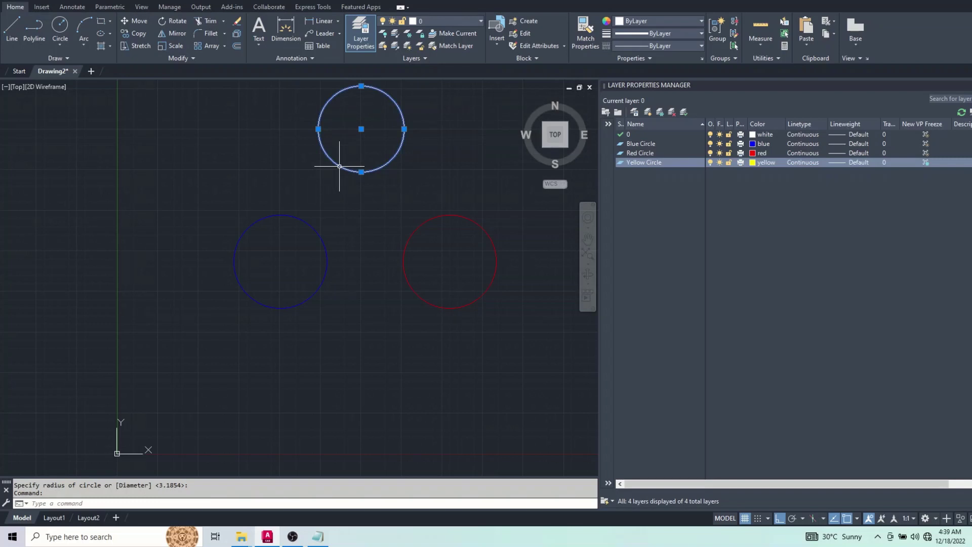
pyautogui.click(429, 20)
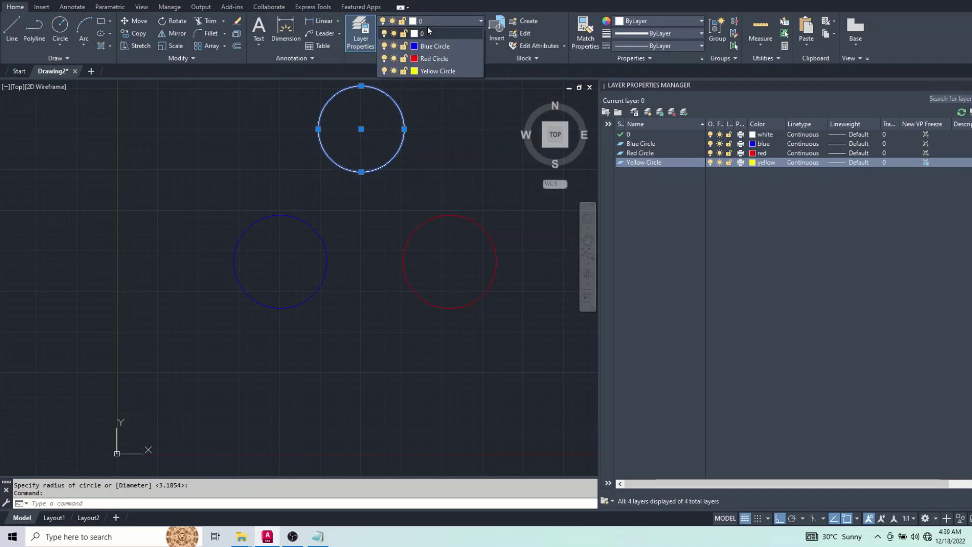
pyautogui.click(426, 71)
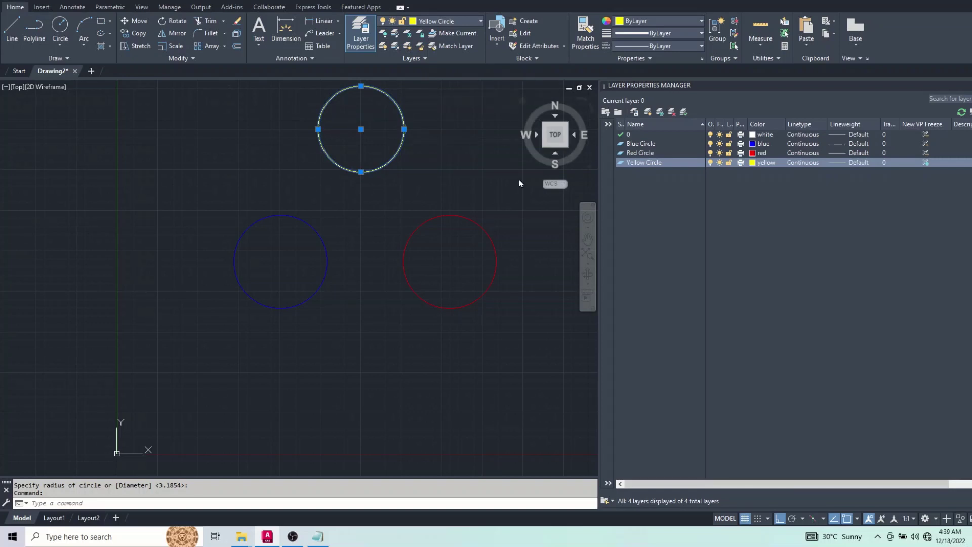
pyautogui.press('Escape')
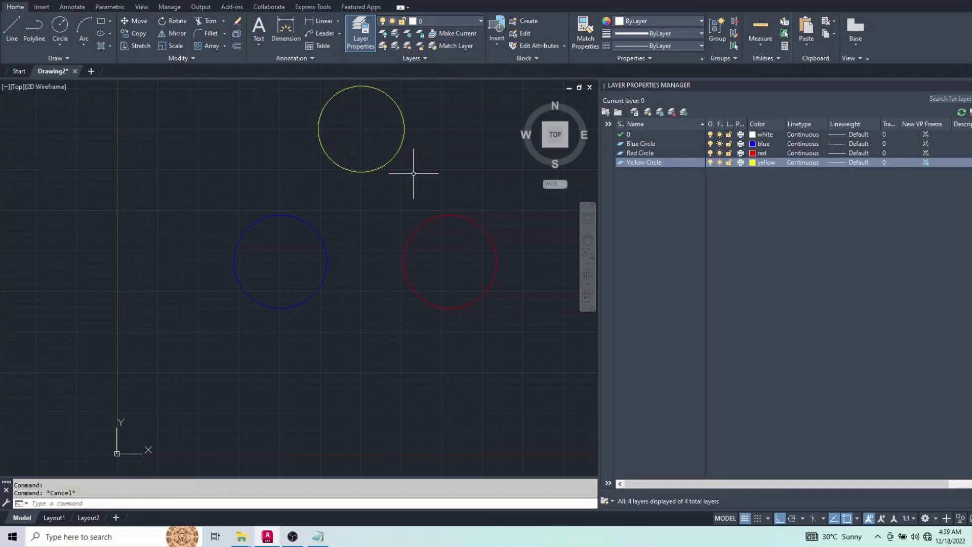
pyautogui.click(391, 158)
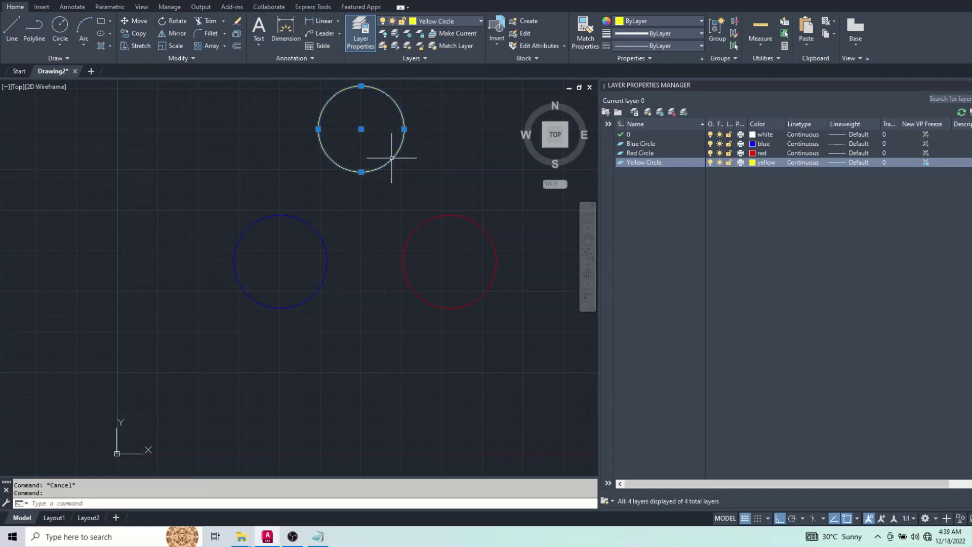
pyautogui.press('Escape')
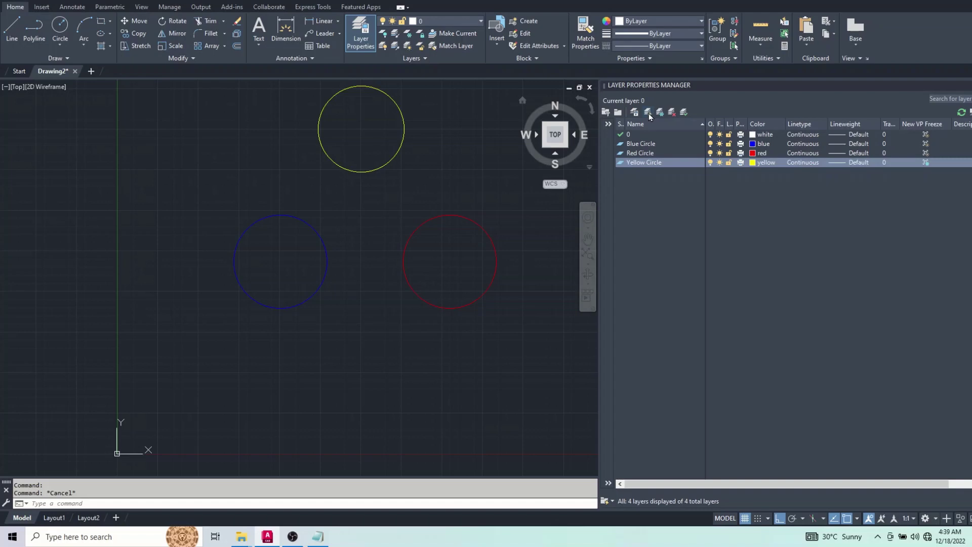
# Create a regular new layer with its default name and delete it again.
pyautogui.click(648, 112)
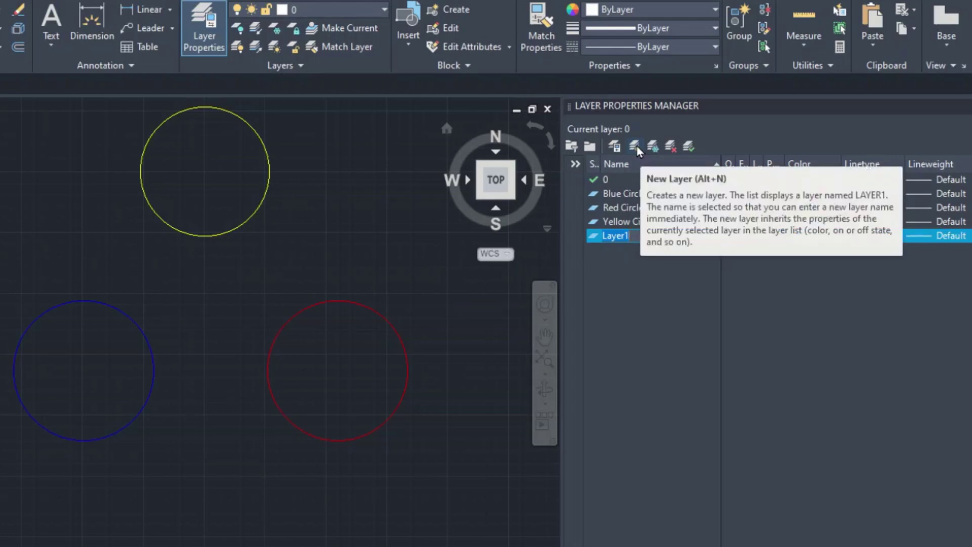
pyautogui.press('BackSpace')
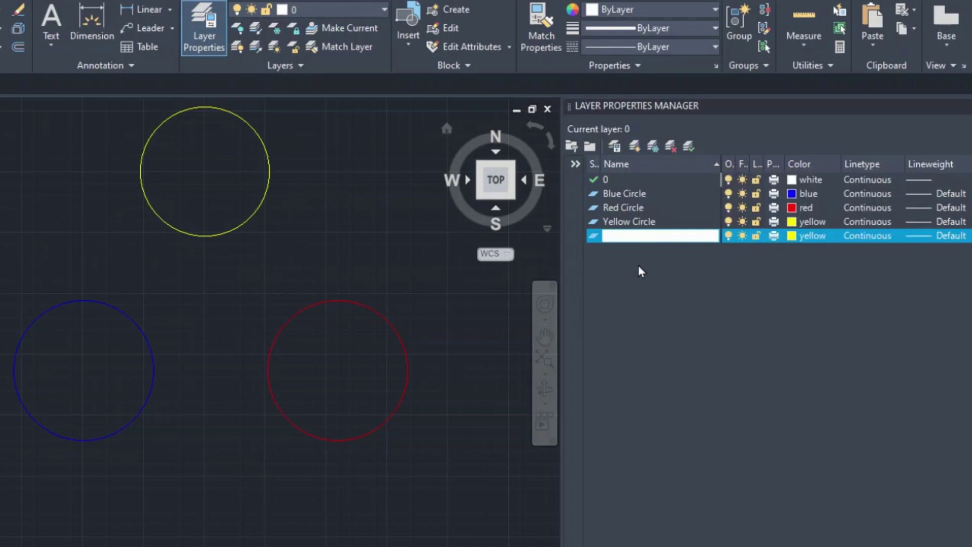
pyautogui.click(621, 242)
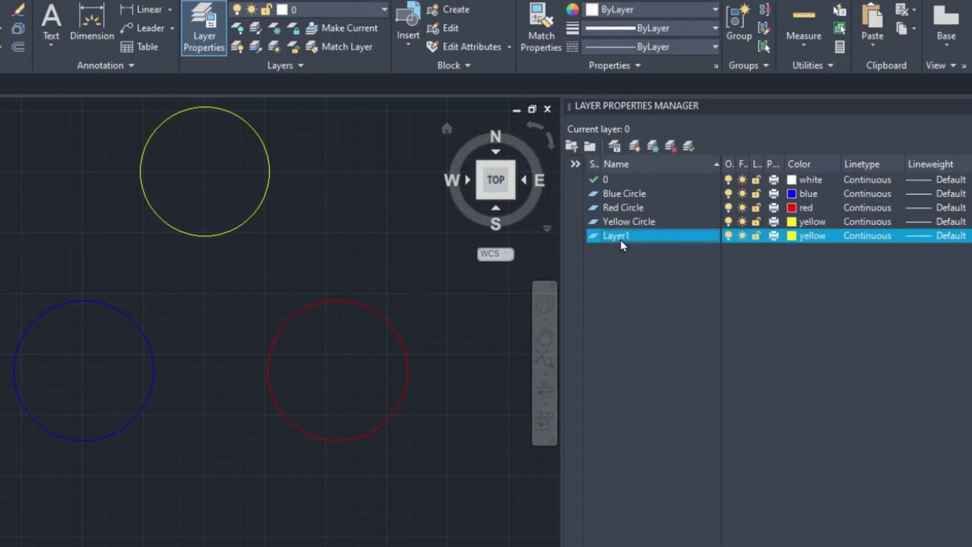
pyautogui.click(652, 238)
pyautogui.click(647, 247)
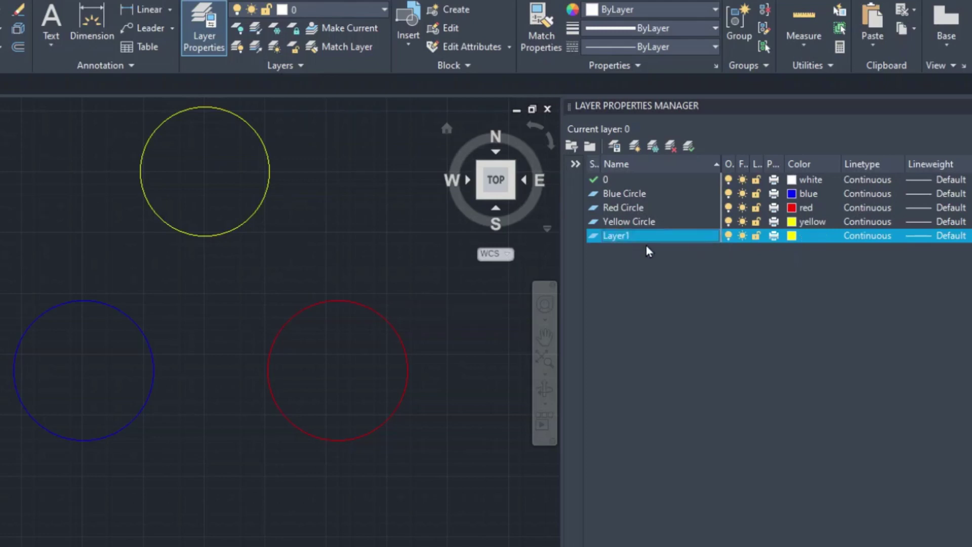
pyautogui.click(671, 147)
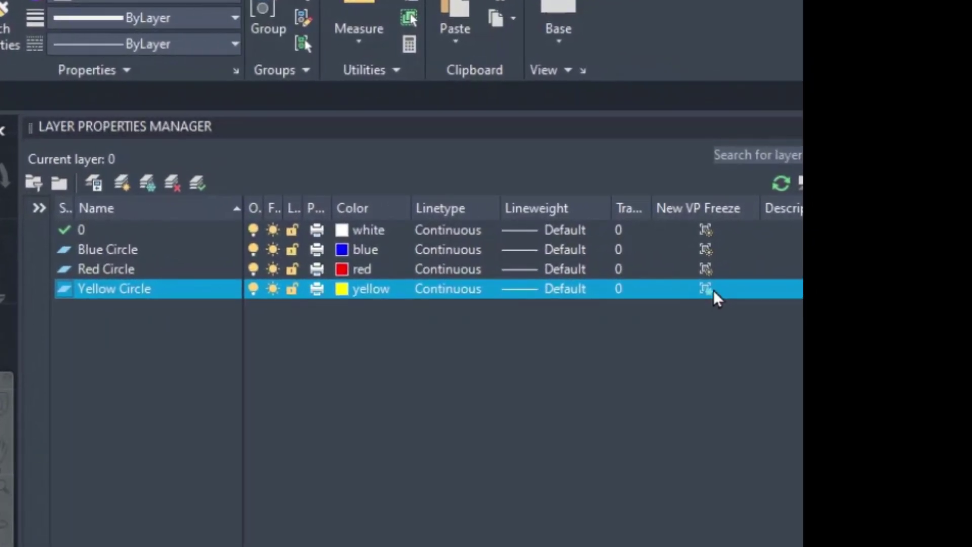
pyautogui.click(68, 232)
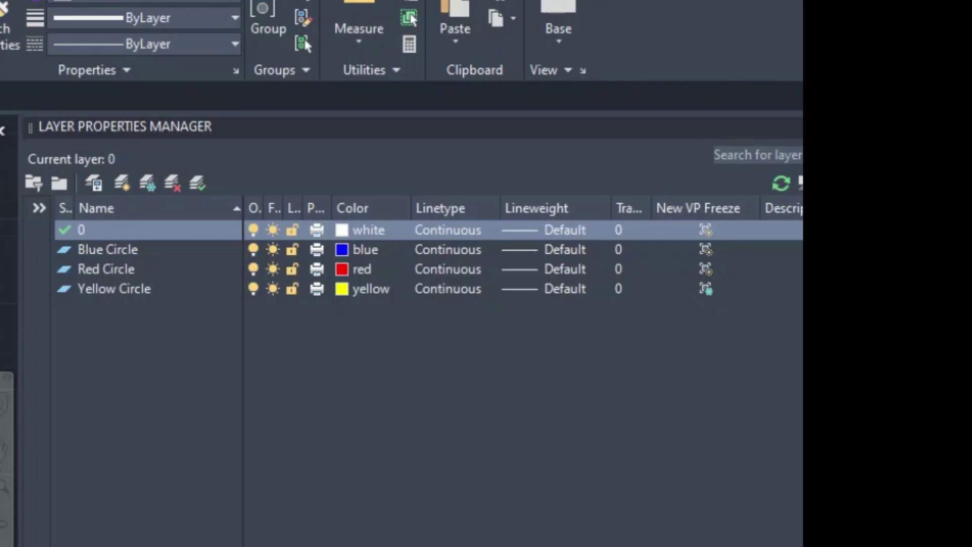
pyautogui.click(709, 297)
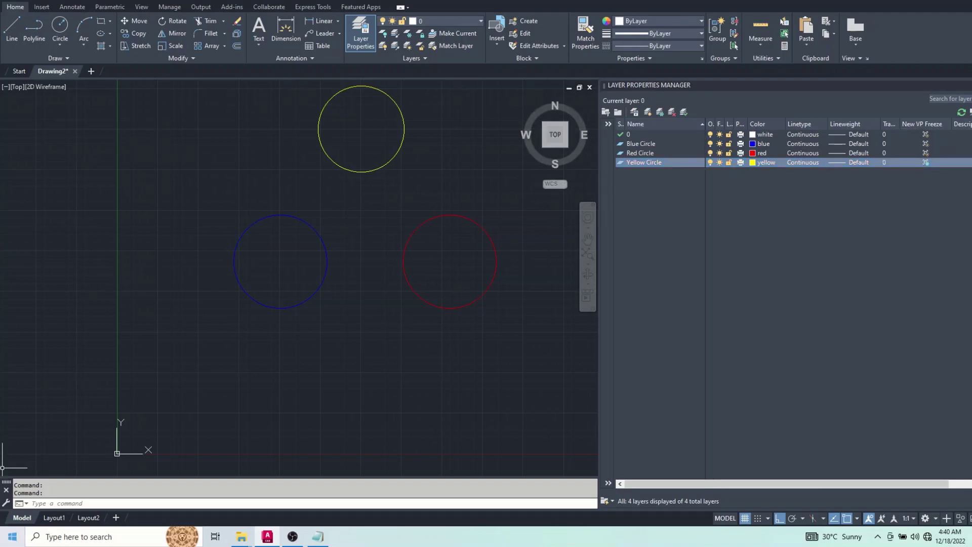
# Switch from model space to the Layout1 sheet with no command or selection active.
pyautogui.click(54, 519)
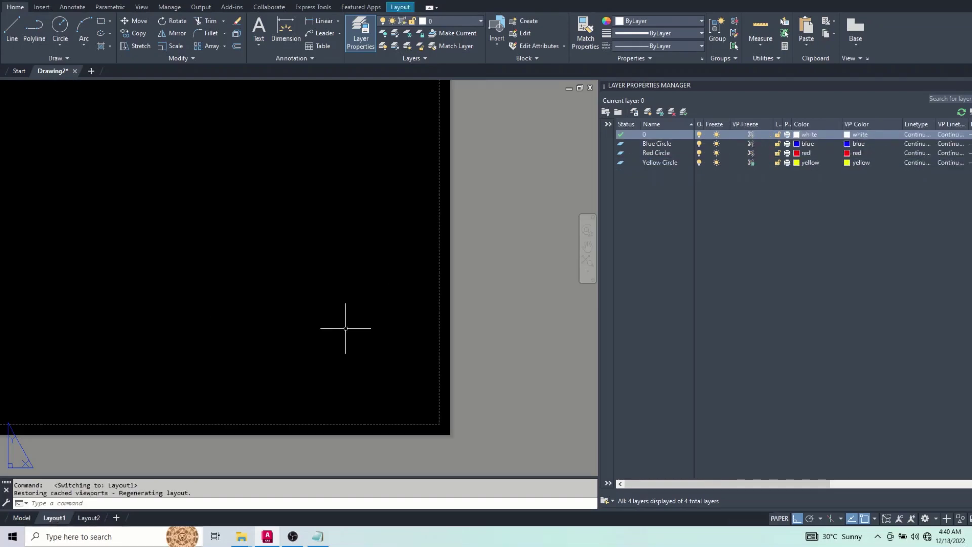
pyautogui.click(239, 332)
pyautogui.press('Escape')
pyautogui.press('Escape')
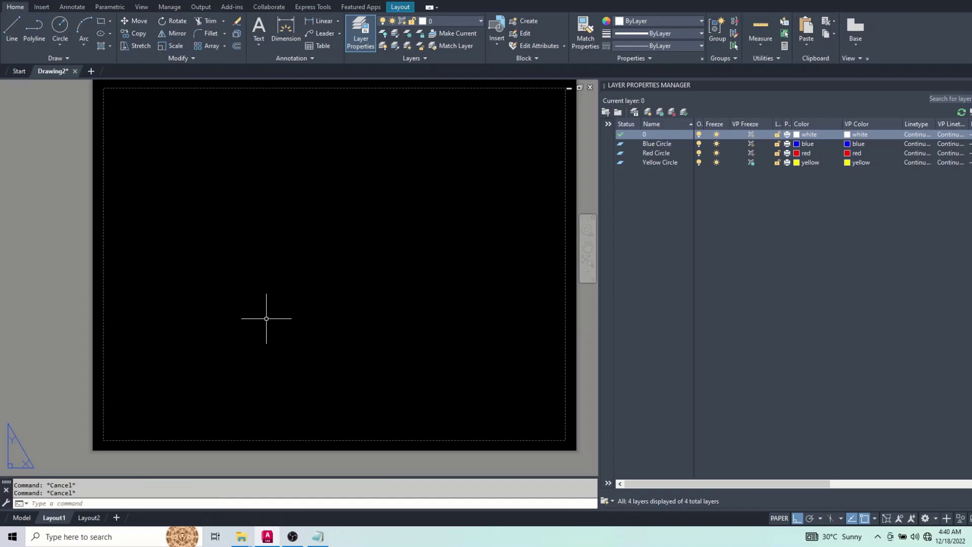
# Create a viewport with the Active Model Configuration, spanning most of the width of the upper half of the Layout1 sheet.
pyautogui.write('vie')
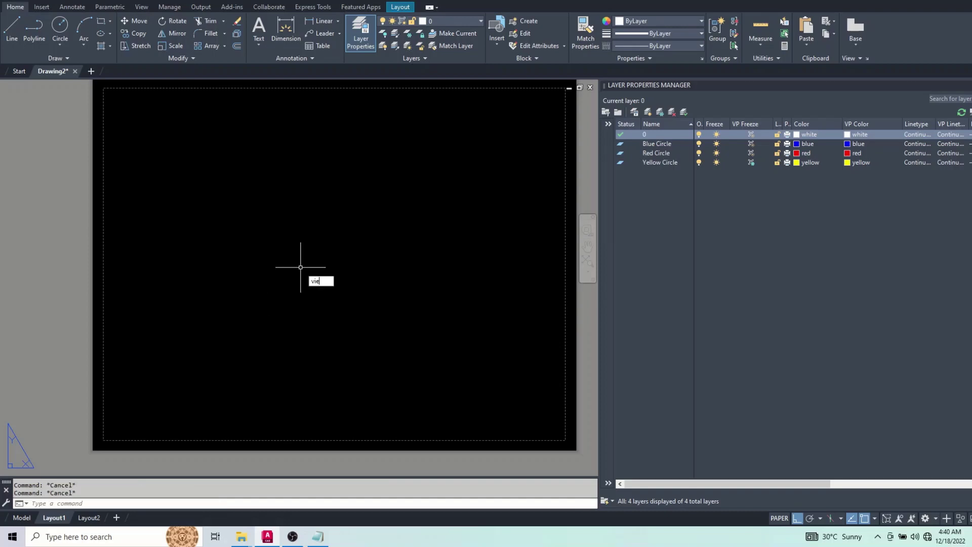
pyautogui.write('w')
pyautogui.press('Return')
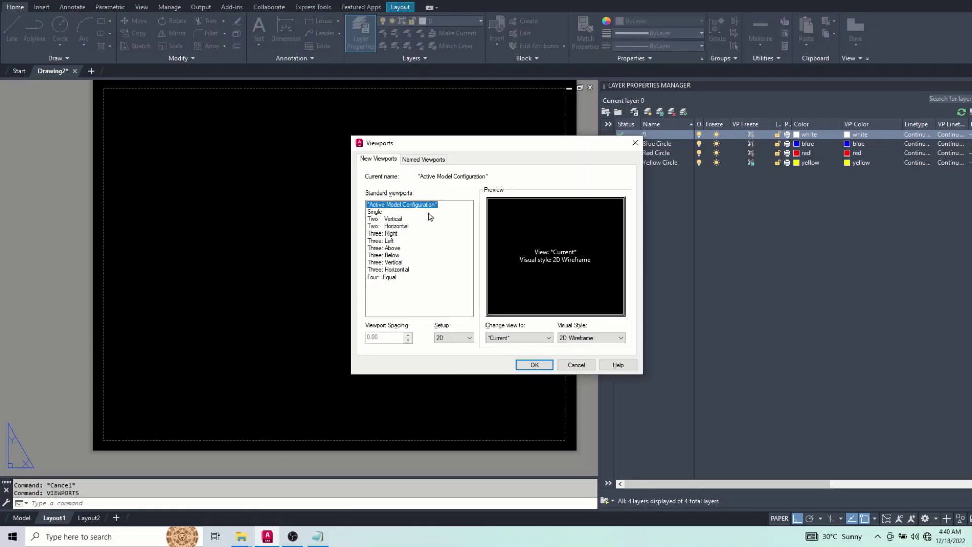
pyautogui.click(533, 366)
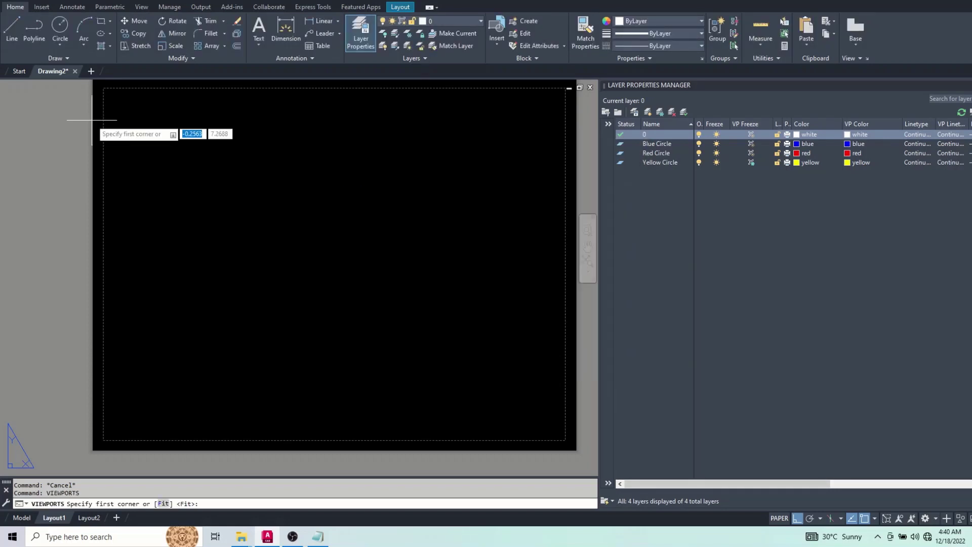
pyautogui.click(122, 104)
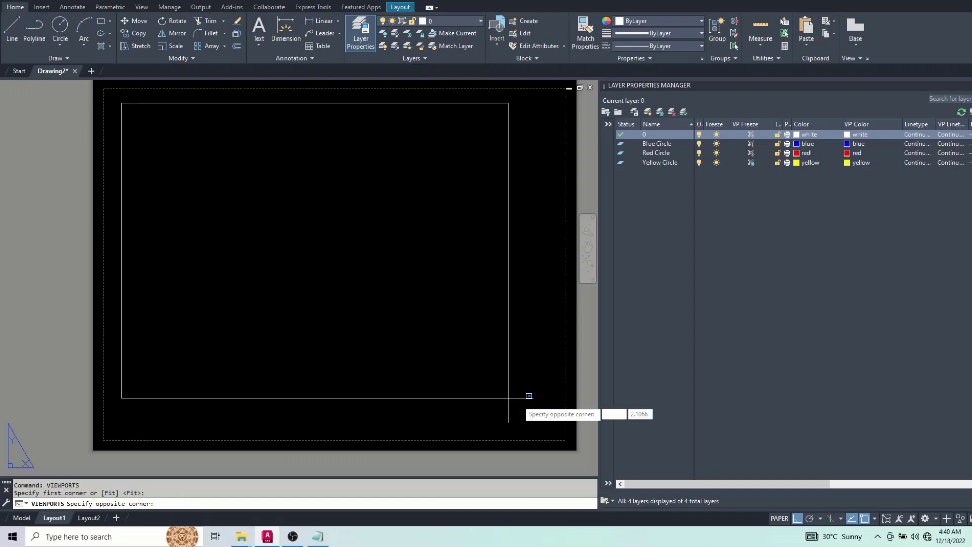
pyautogui.click(553, 274)
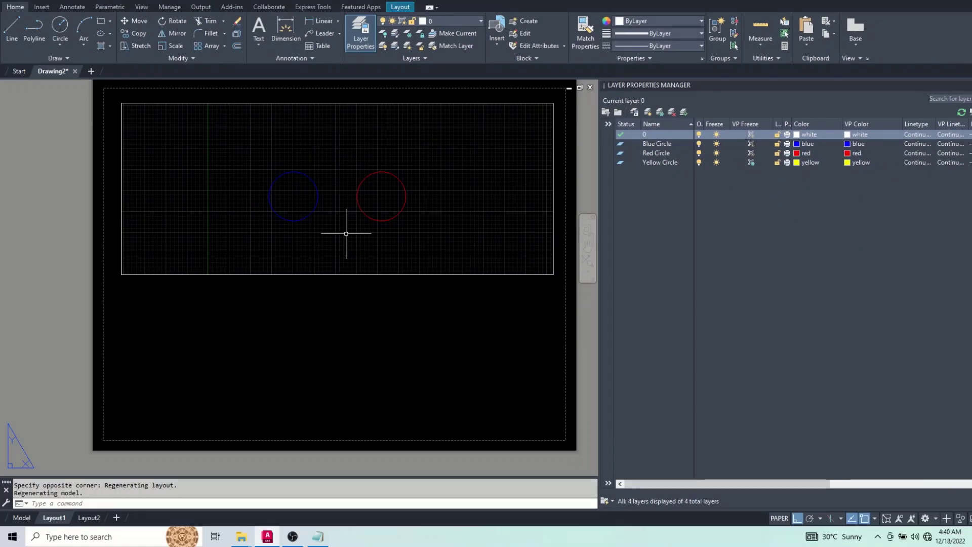
# Activate model space inside the viewport to inspect which circles it displays, and return to paper space.
pyautogui.click(346, 234)
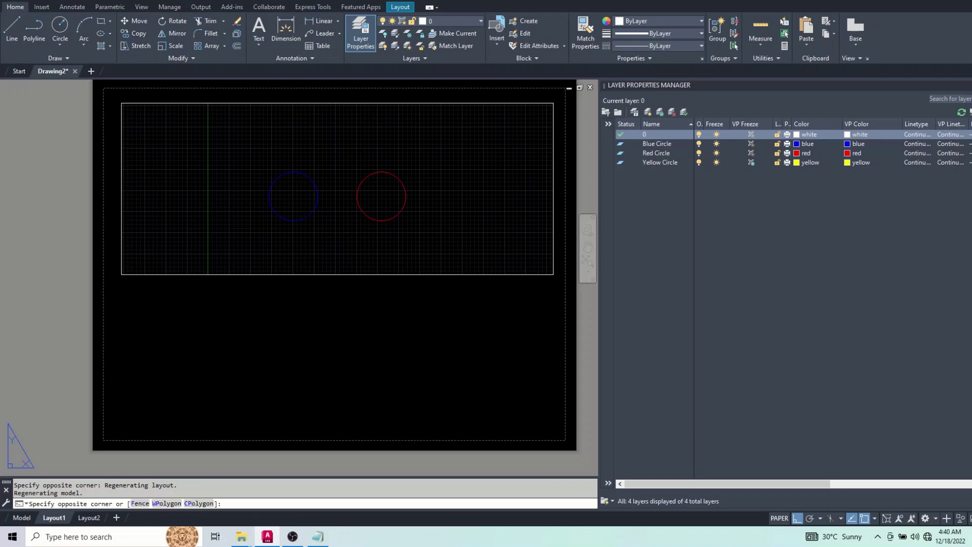
pyautogui.doubleClick(388, 130)
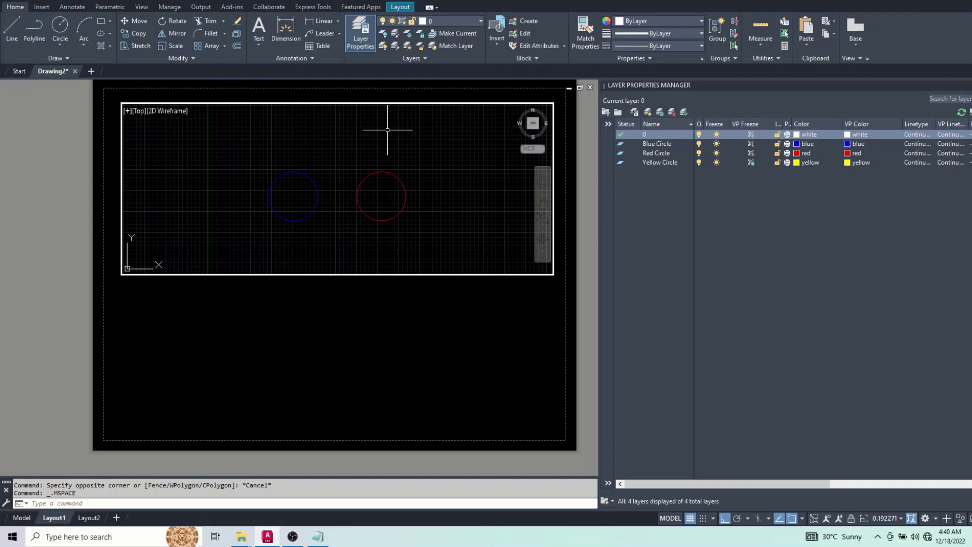
pyautogui.click(465, 137)
pyautogui.click(386, 165)
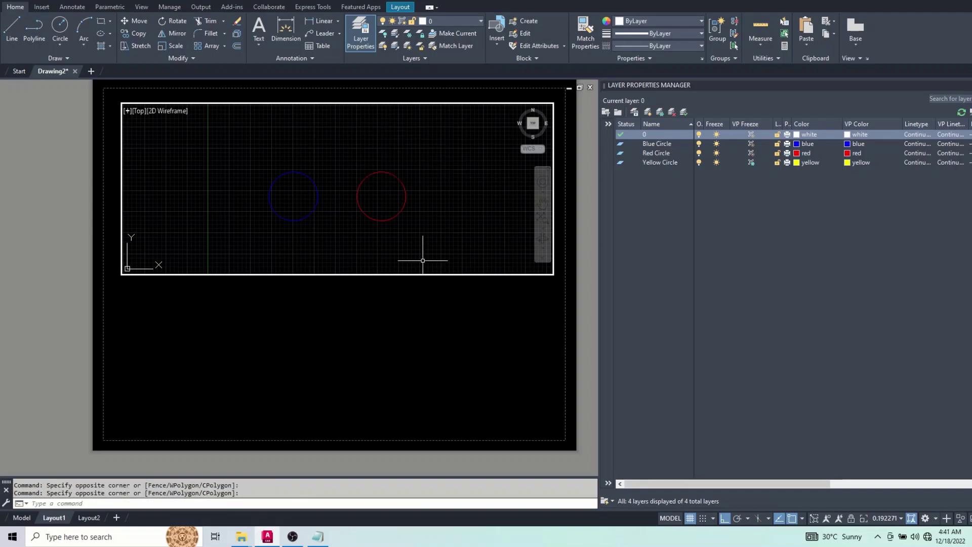
pyautogui.doubleClick(423, 305)
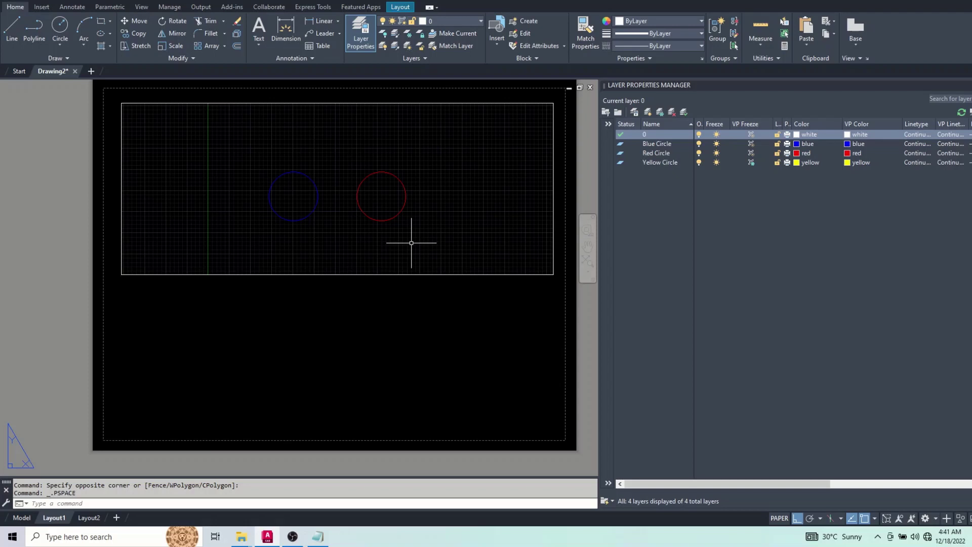
# Shorten the viewport by stretching its lower-right corner up to just below the circles, with object snap turned off.
pyautogui.click(405, 274)
pyautogui.click(398, 285)
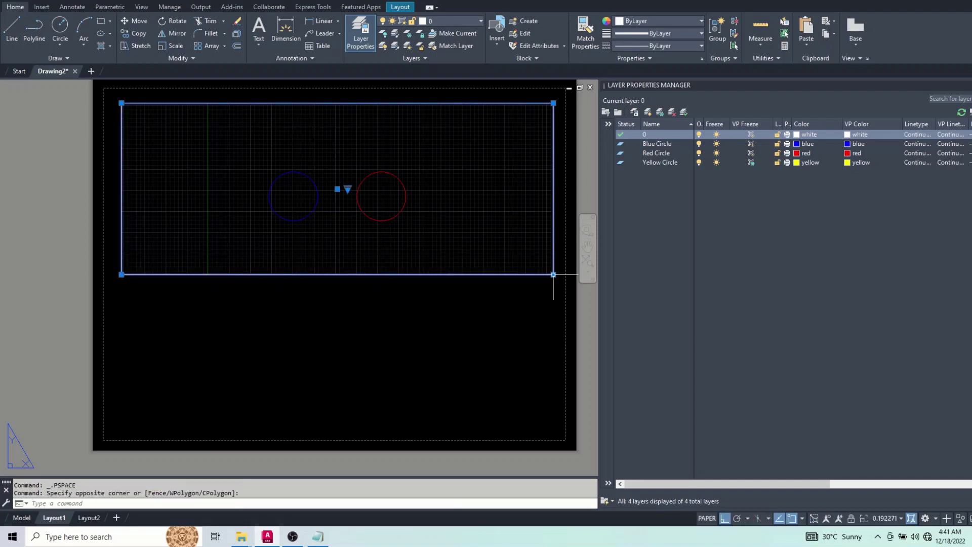
pyautogui.click(554, 274)
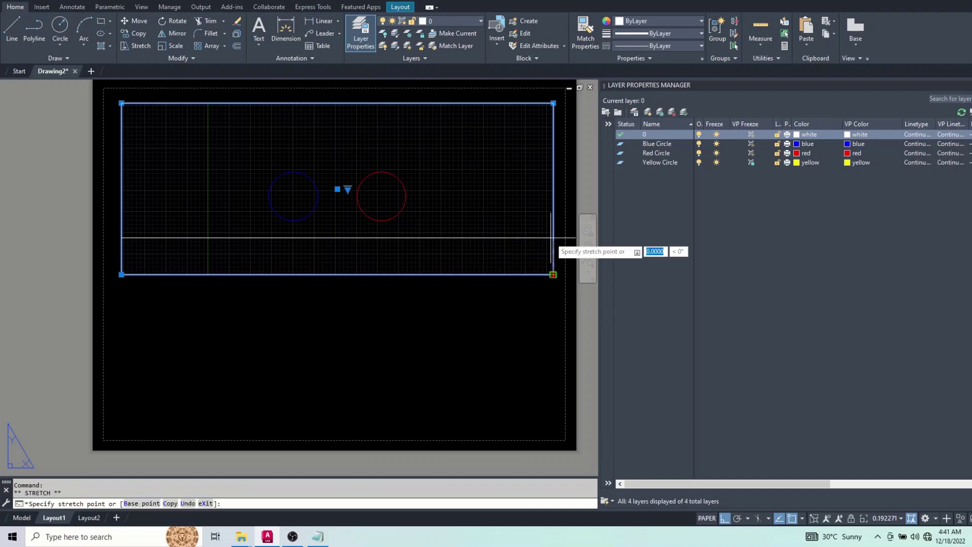
pyautogui.press('F3')
pyautogui.click(551, 237)
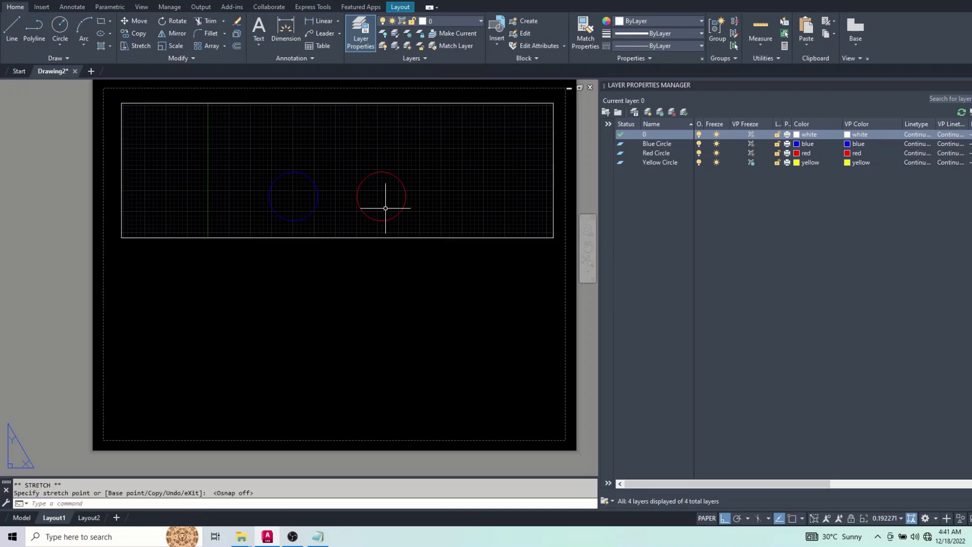
# Create a second viewport with the Active Model Configuration, spanning most of the sheet's width below the existing viewport.
pyautogui.press('Escape')
pyautogui.press('Escape')
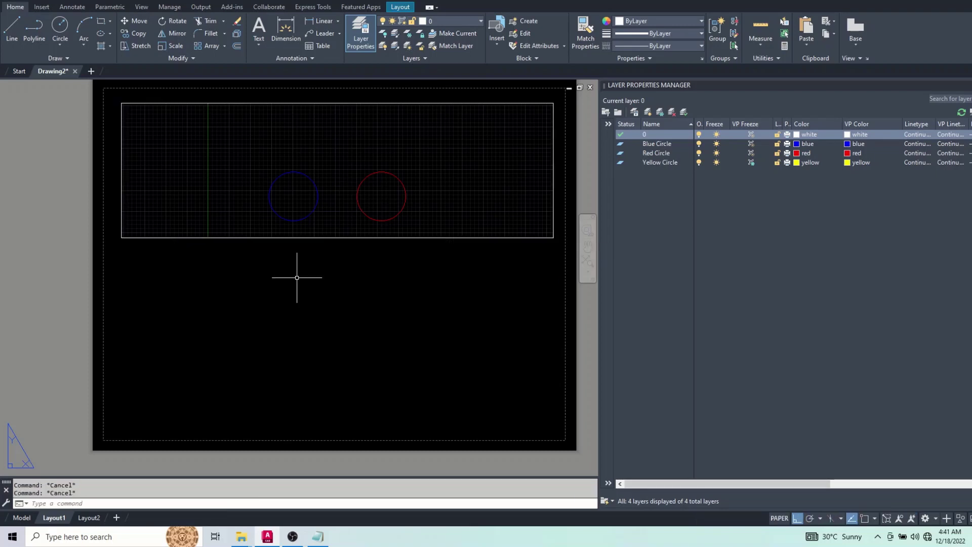
pyautogui.write('view')
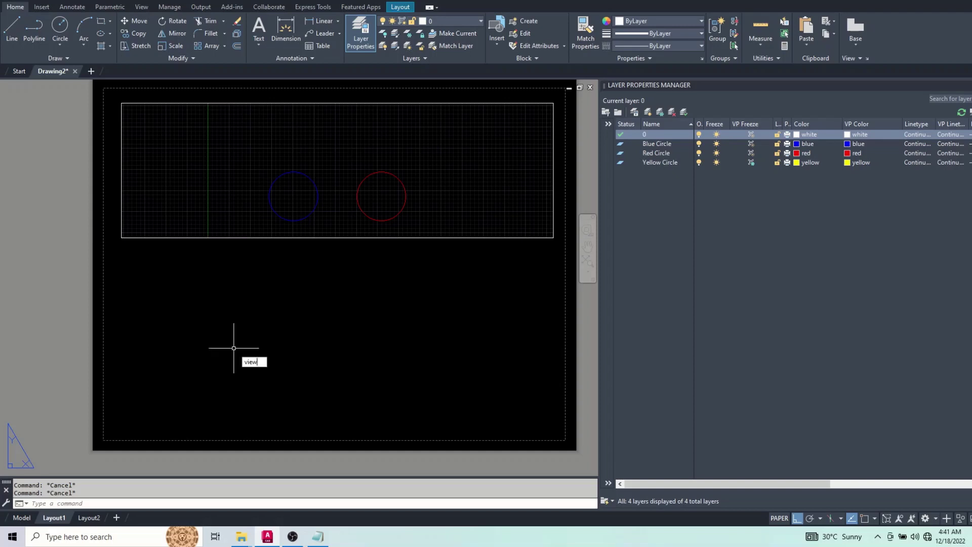
pyautogui.write('ports')
pyautogui.press('Return')
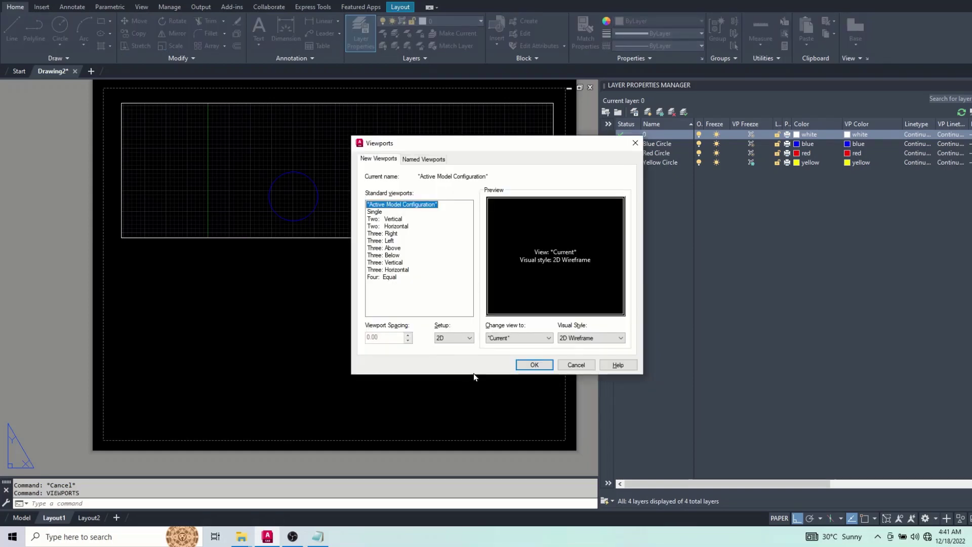
pyautogui.press('Return')
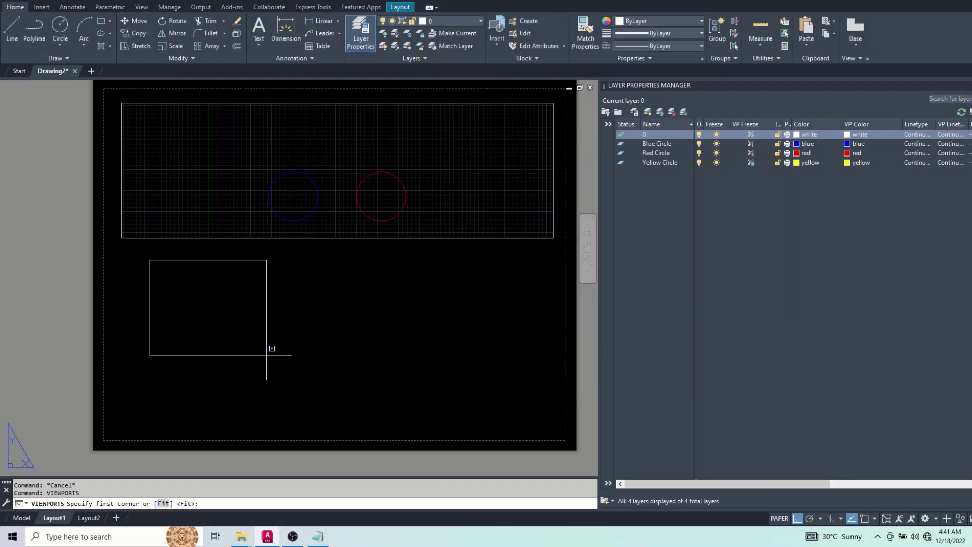
pyautogui.click(544, 413)
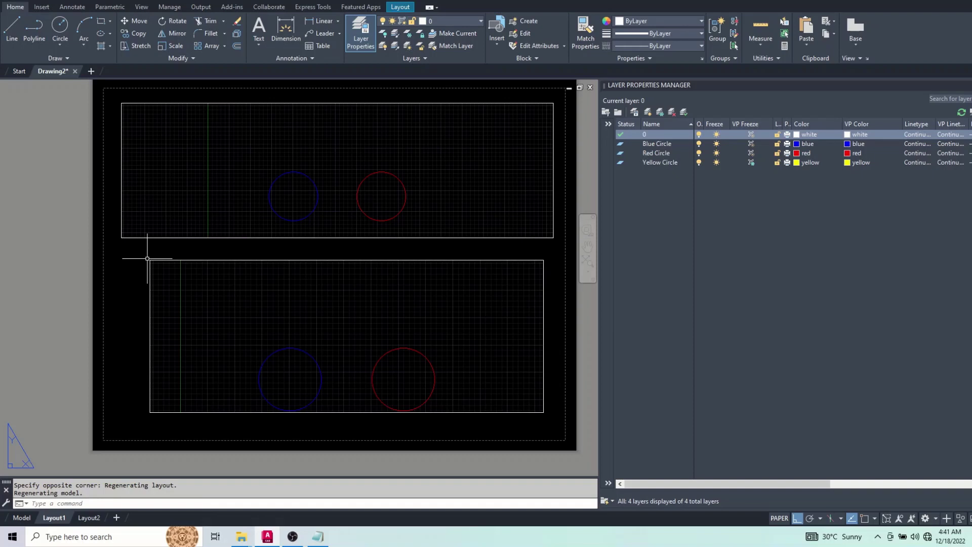
# Widen the lower viewport by stretching its upper-left corner outward, nearly in line with the upper viewport's left edge, and clear the selection.
pyautogui.click(147, 259)
pyautogui.click(150, 260)
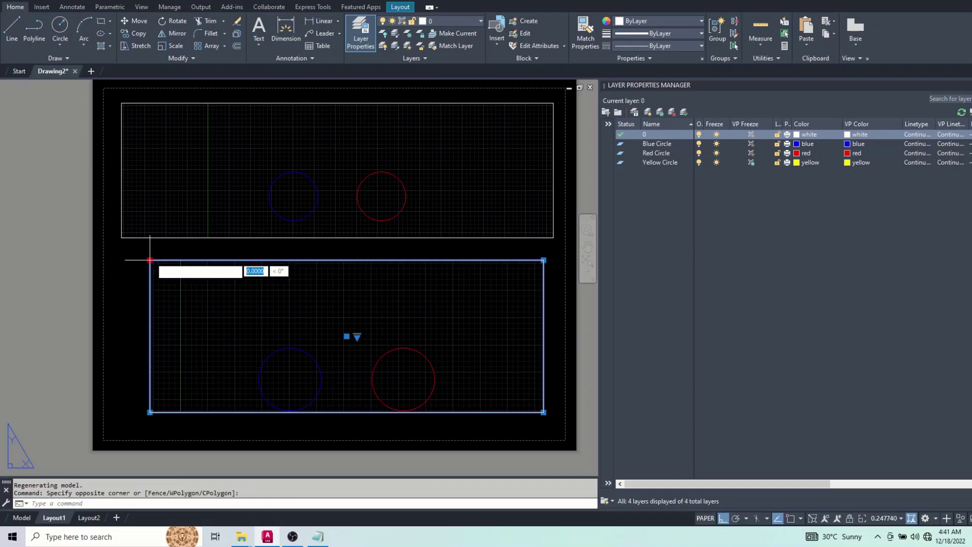
pyautogui.press('Escape')
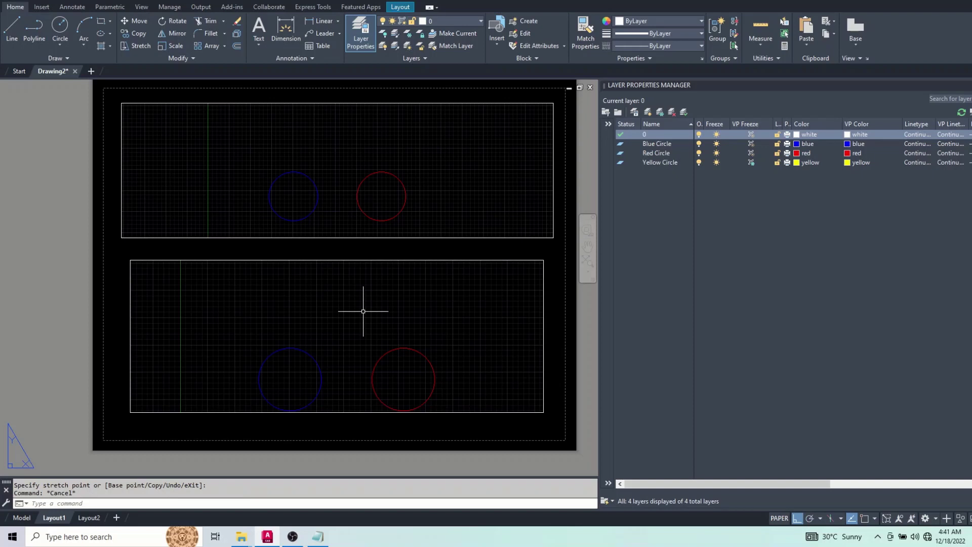
# Activate model space in the lower viewport, thaw the Yellow Circle layer for that viewport only, and return to paper space.
pyautogui.doubleClick(363, 312)
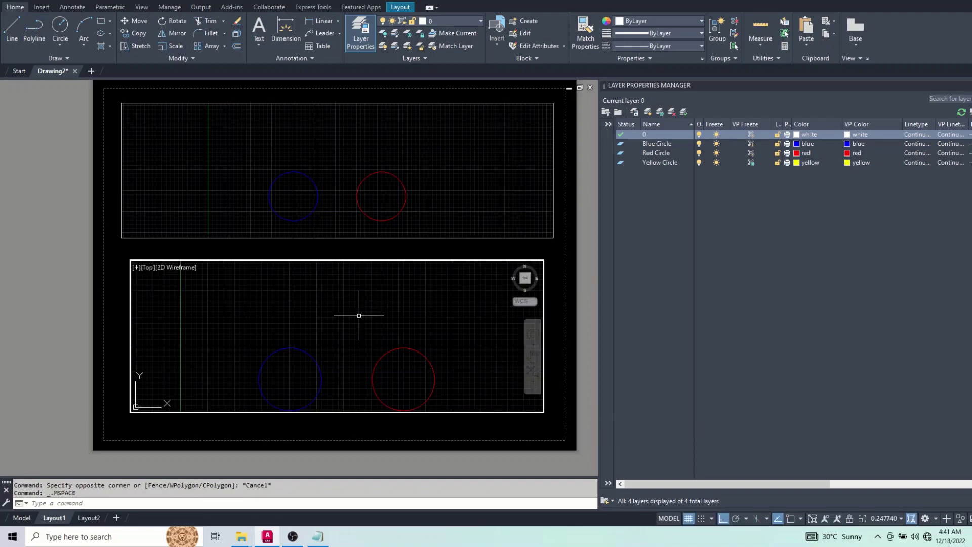
pyautogui.click(751, 163)
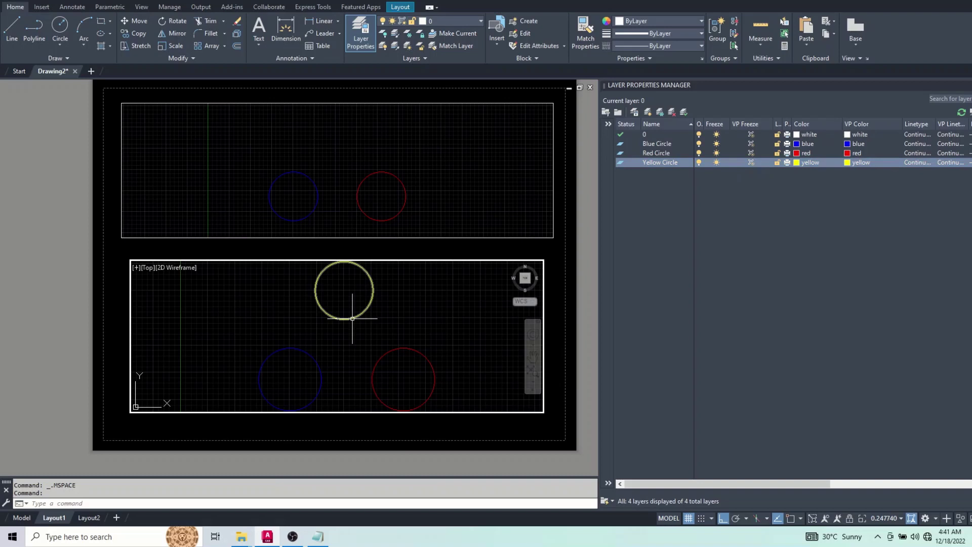
pyautogui.doubleClick(396, 420)
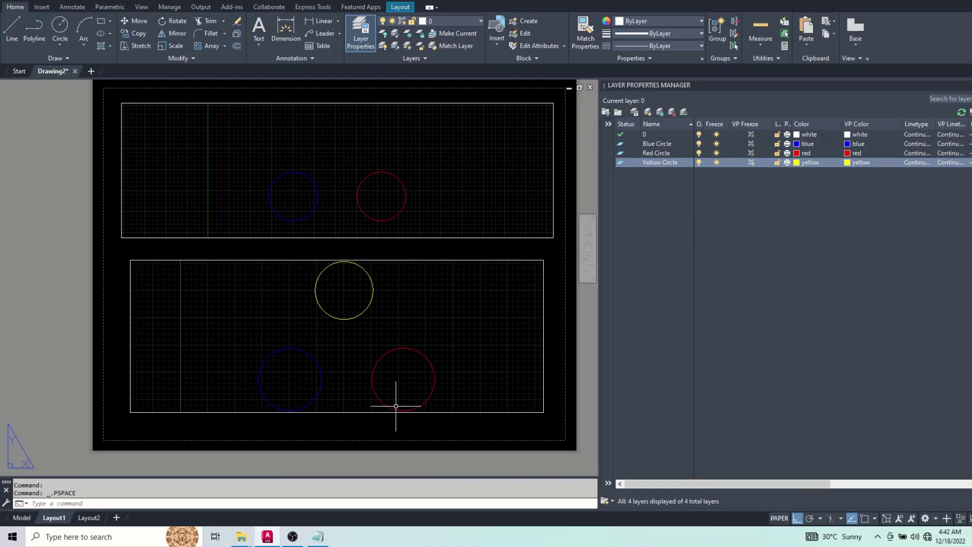